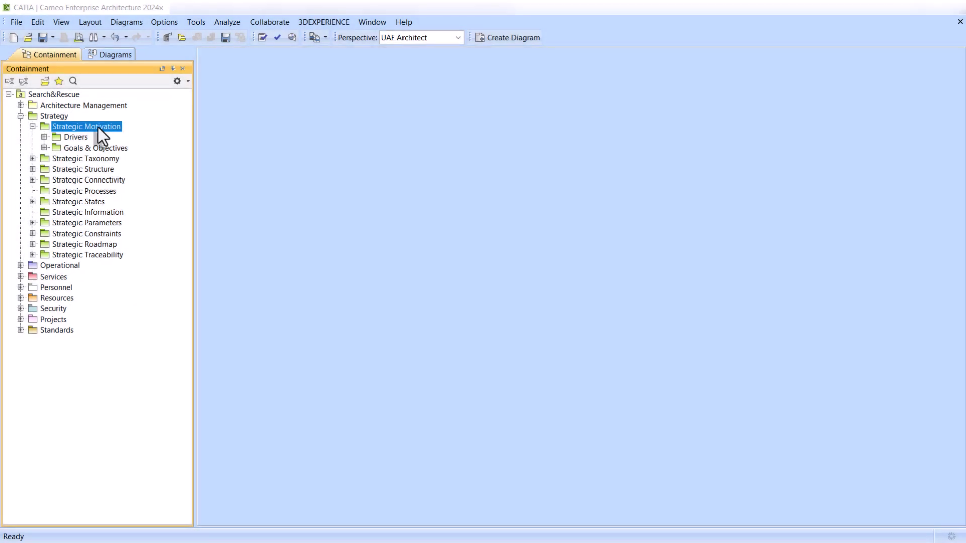
Create a Strategic Motivation Table under Strategic Motivation scoped to Goals & Objectives, listing EG1–EG6
{"action": "right_click", "coordinate": [98, 128]}
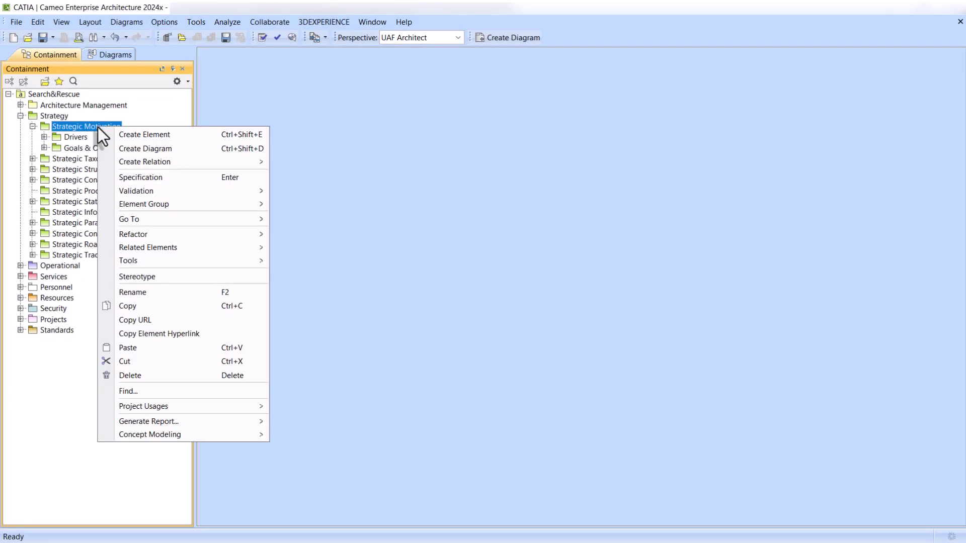
{"action": "left_click", "coordinate": [121, 151]}
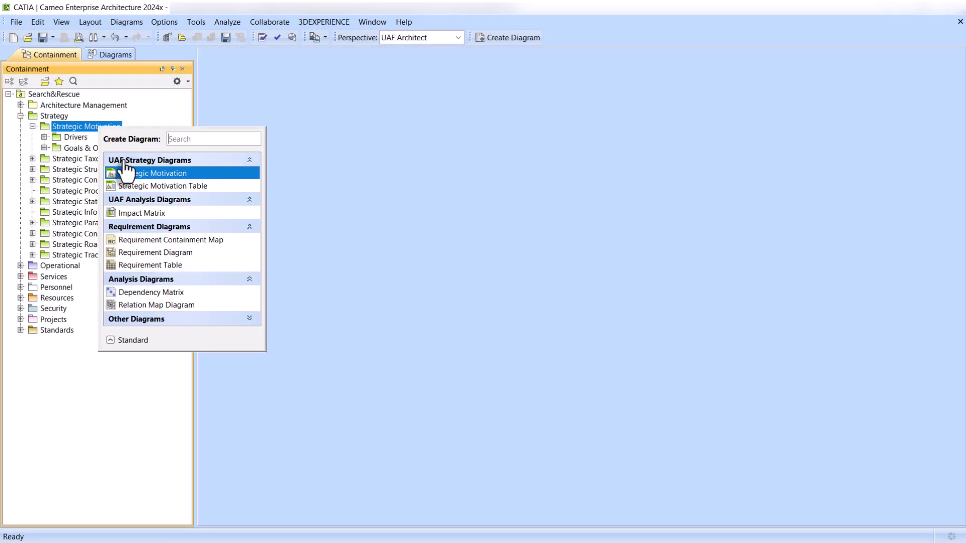
{"action": "left_click", "coordinate": [170, 187]}
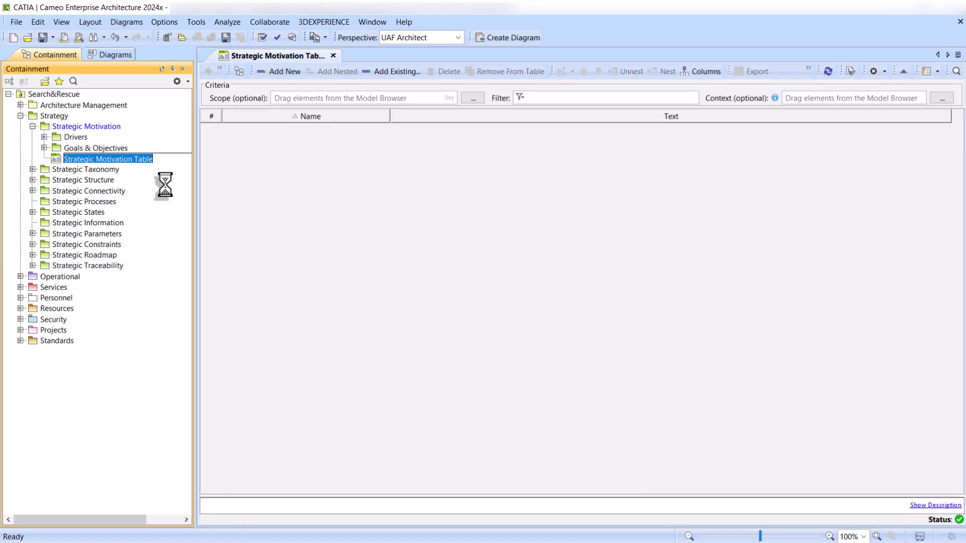
{"action": "left_click", "coordinate": [106, 148]}
{"action": "left_click_drag", "start_coordinate": [106, 148], "coordinate": [280, 96]}
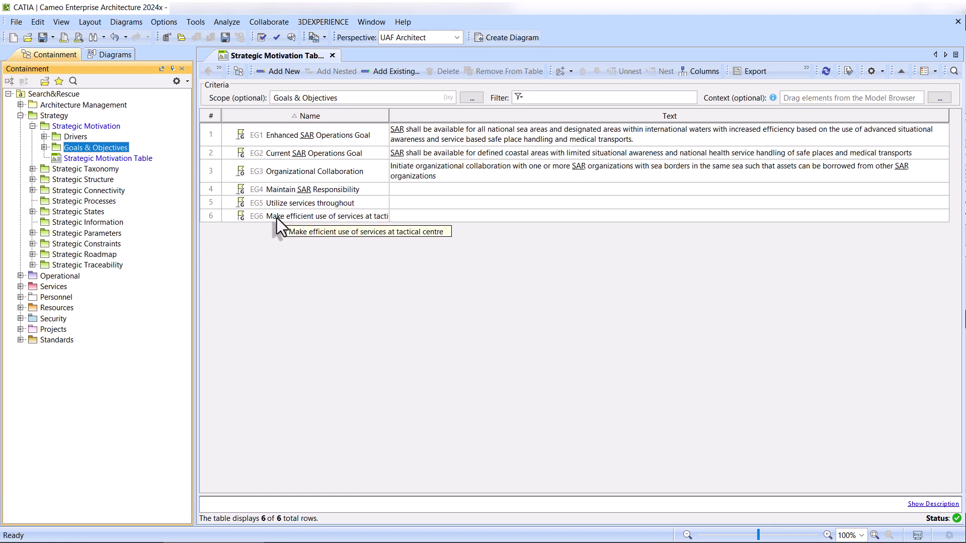
Add the Motivated By, Impacts and Phased By columns to the table
{"action": "left_click", "coordinate": [696, 72]}
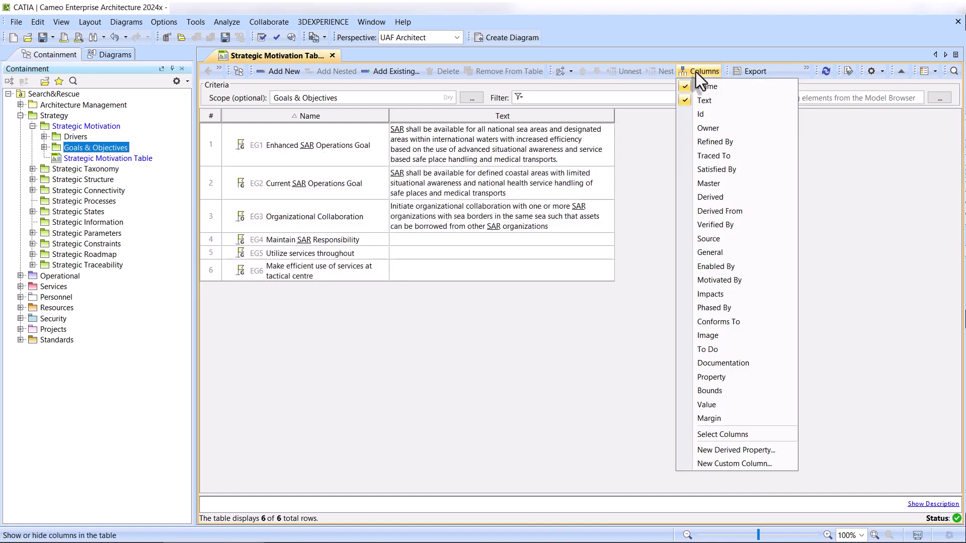
{"action": "left_click", "coordinate": [716, 283]}
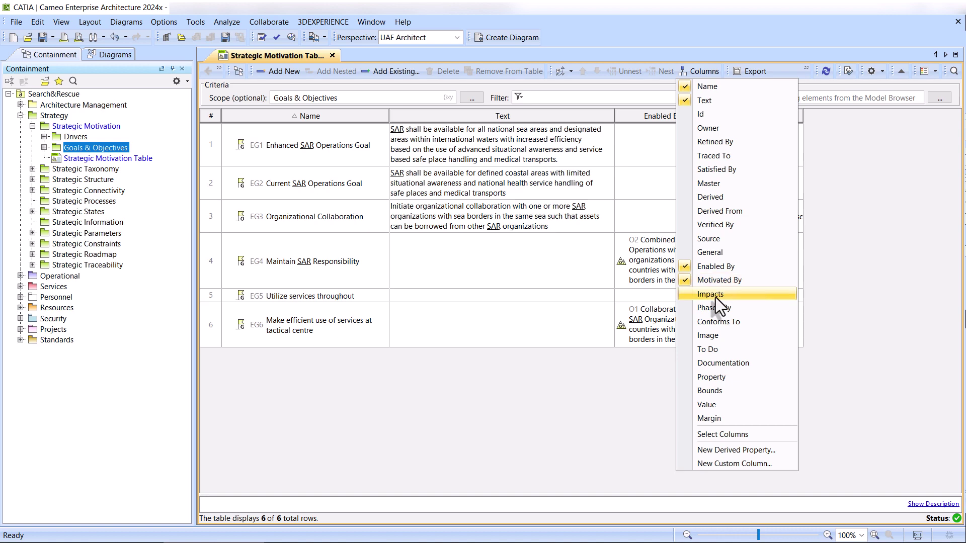
{"action": "left_click", "coordinate": [716, 296]}
{"action": "left_click", "coordinate": [721, 308]}
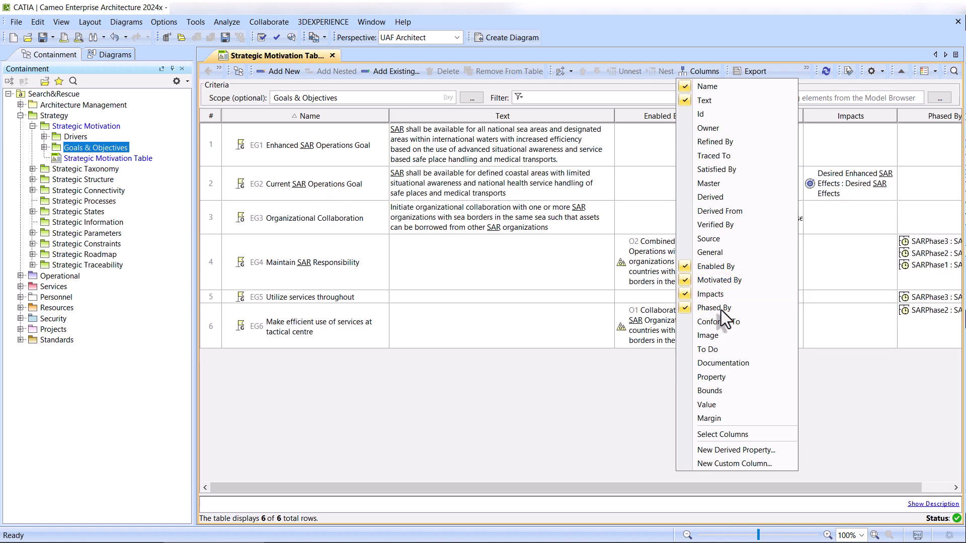
{"action": "left_click", "coordinate": [582, 422]}
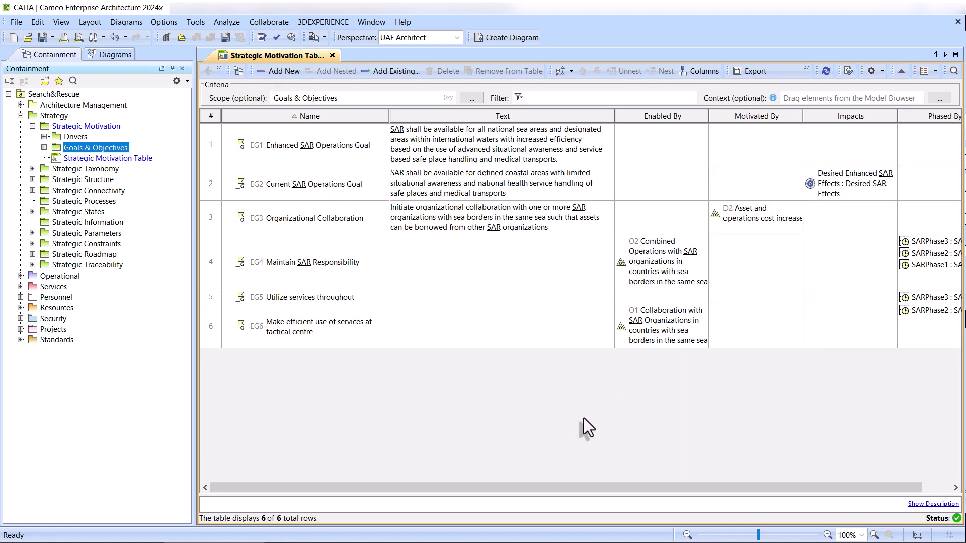
Add a new Enterprise Goal row named 'SAR Goals'
{"action": "left_click", "coordinate": [280, 71]}
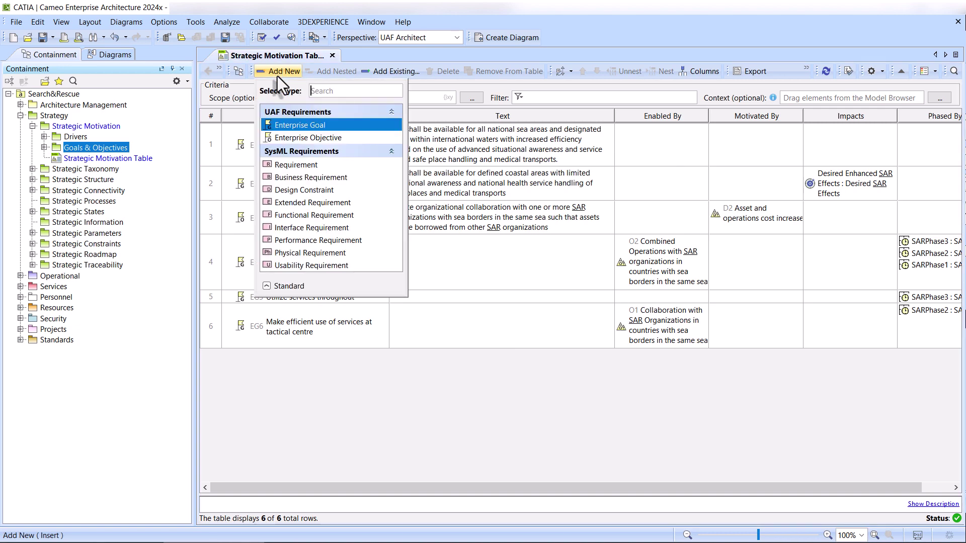
{"action": "left_click", "coordinate": [283, 127]}
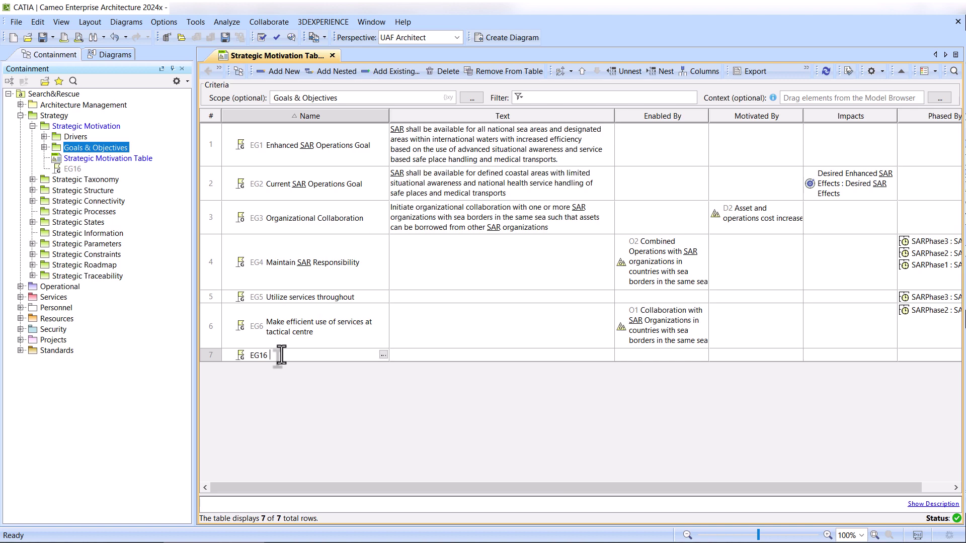
{"action": "type", "text": "SAR Goals"}
{"action": "key", "text": "Return"}
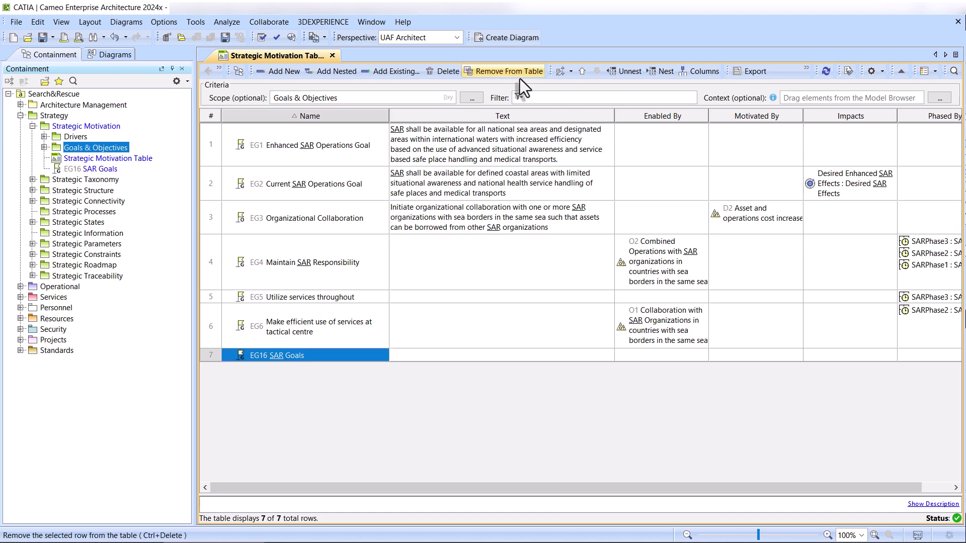
Add the existing goal EG7 Fulfill International Obligations as a table row
{"action": "left_click", "coordinate": [403, 72]}
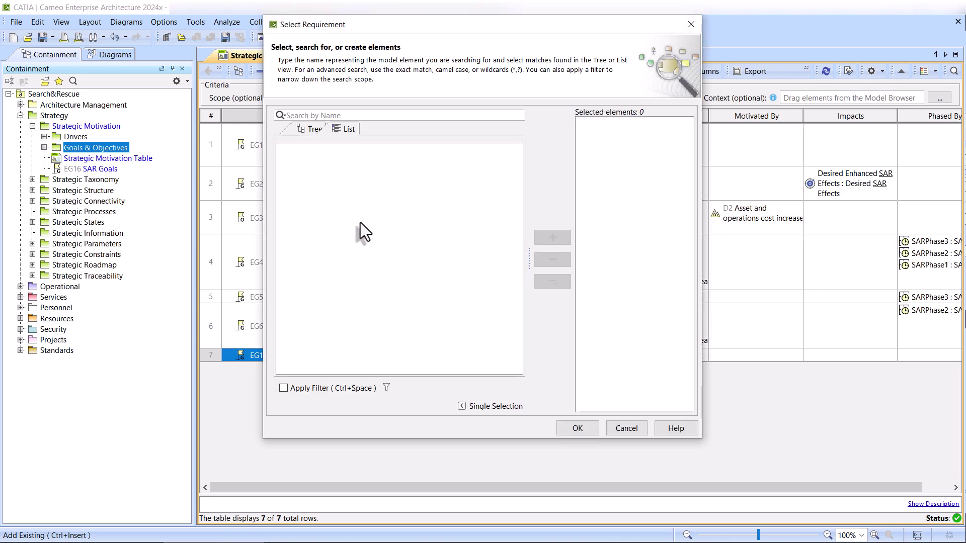
{"action": "left_click", "coordinate": [548, 237]}
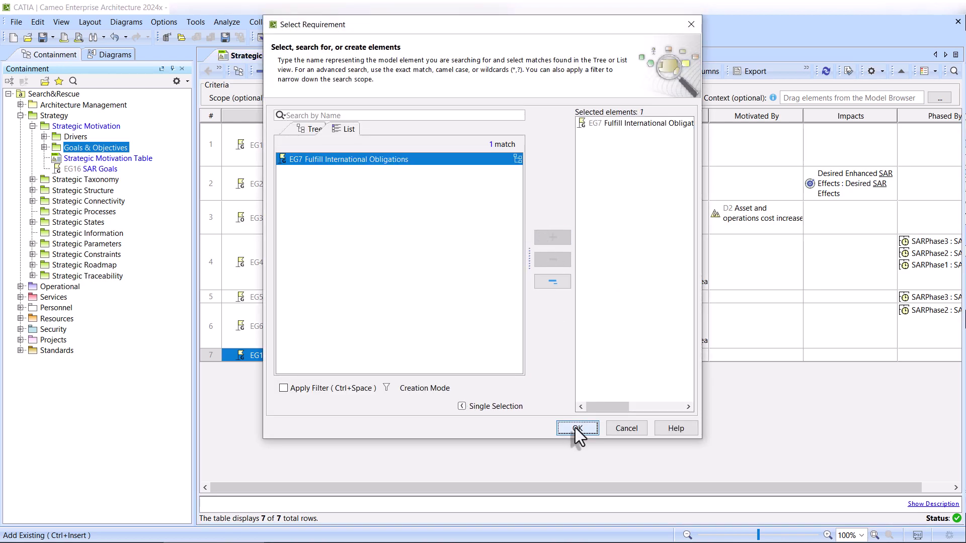
{"action": "left_click", "coordinate": [576, 428]}
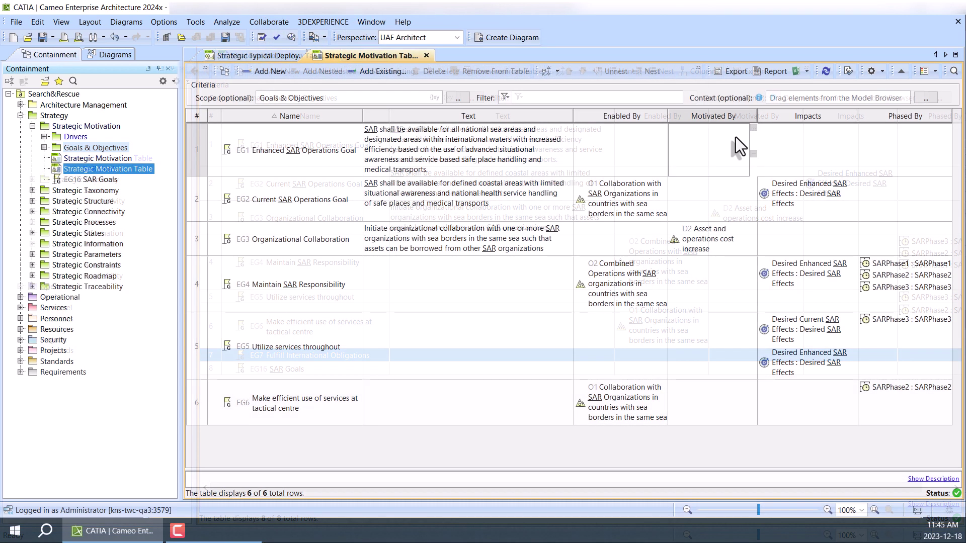
Set drivers D1 and D4 as EG1's Motivated By values, then export the table to Excel
{"action": "left_click", "coordinate": [749, 129]}
{"action": "left_click", "coordinate": [754, 128]}
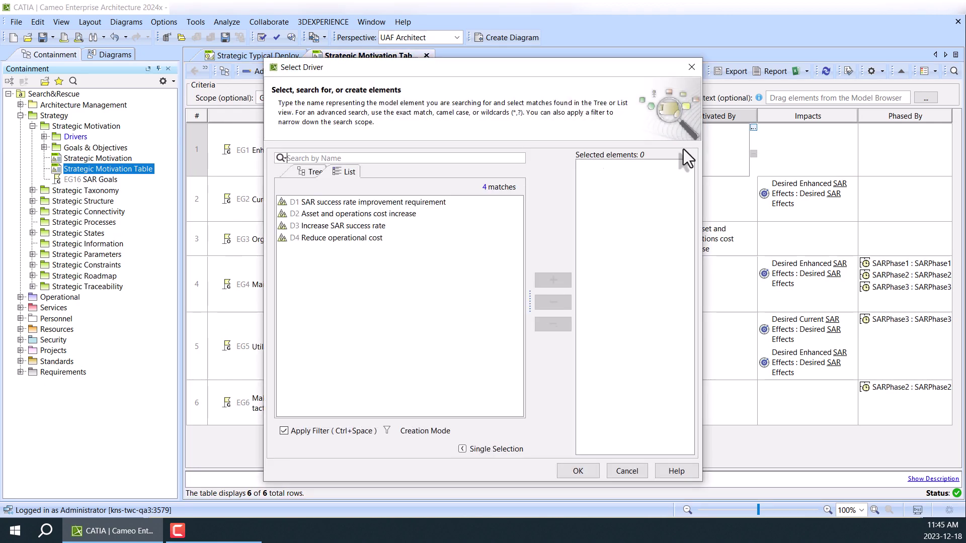
{"action": "left_click", "coordinate": [430, 203]}
{"action": "left_click", "coordinate": [554, 280]}
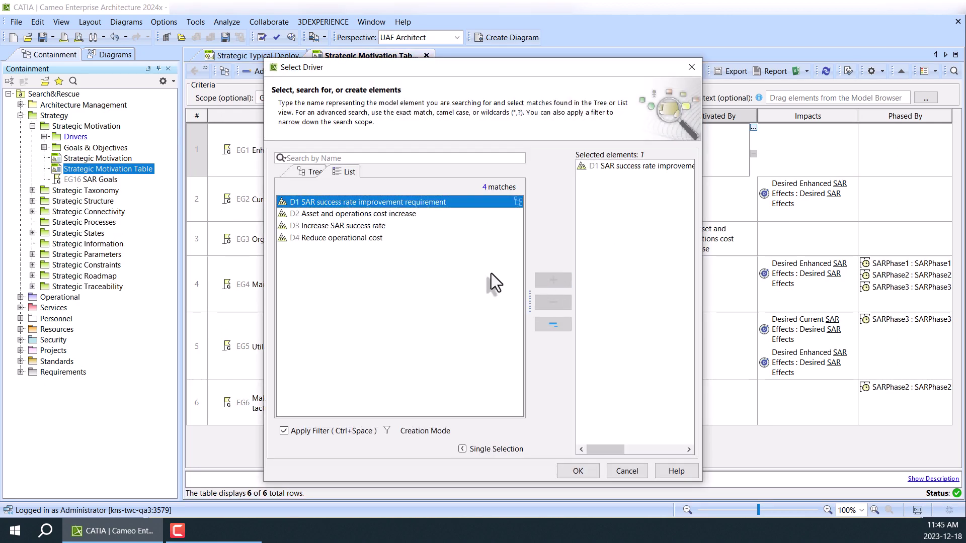
{"action": "left_click", "coordinate": [365, 240]}
{"action": "left_click", "coordinate": [554, 280]}
{"action": "left_click", "coordinate": [577, 471]}
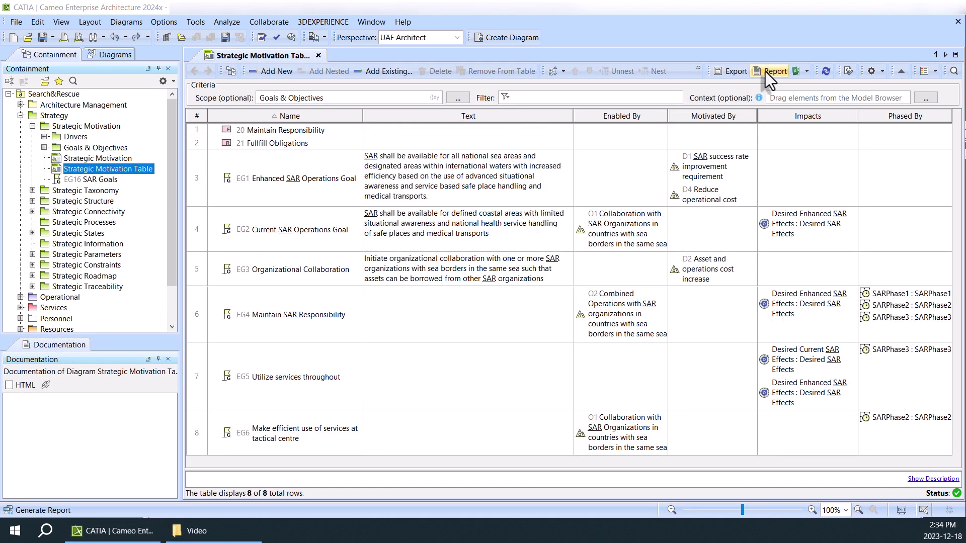
{"action": "left_click", "coordinate": [806, 72]}
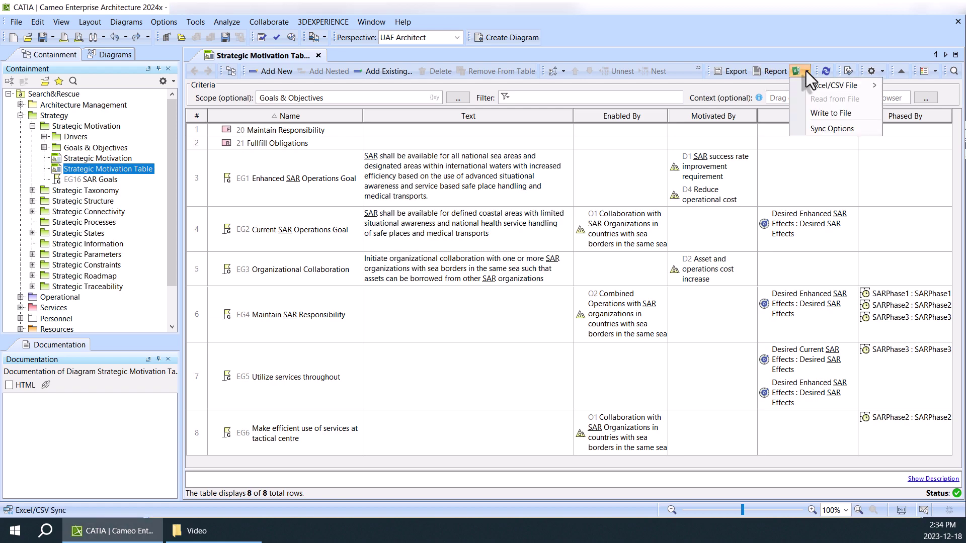
{"action": "left_click", "coordinate": [811, 115]}
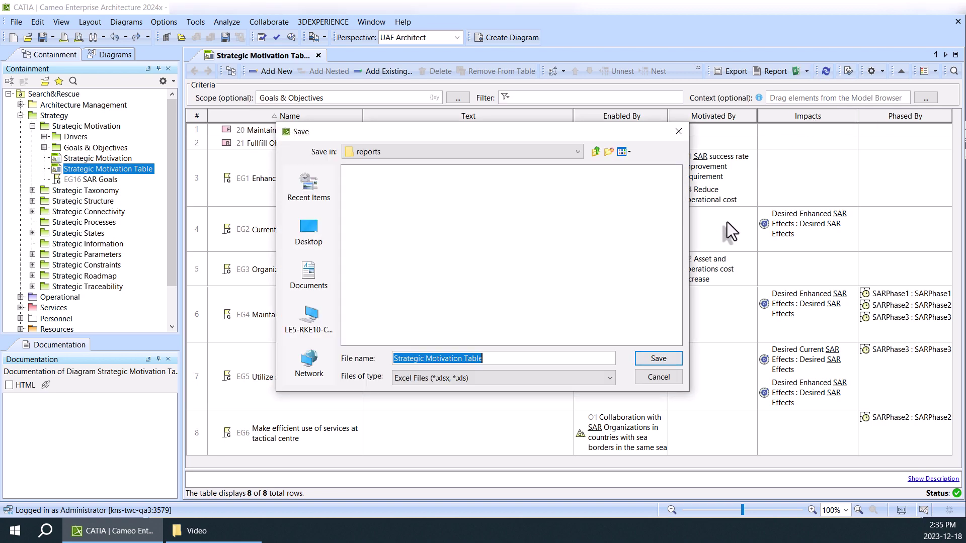
Save the Excel export, then add requirements 20 Maintain Responsibility and 21 Fullfill Obligations as rows
{"action": "left_click", "coordinate": [675, 360]}
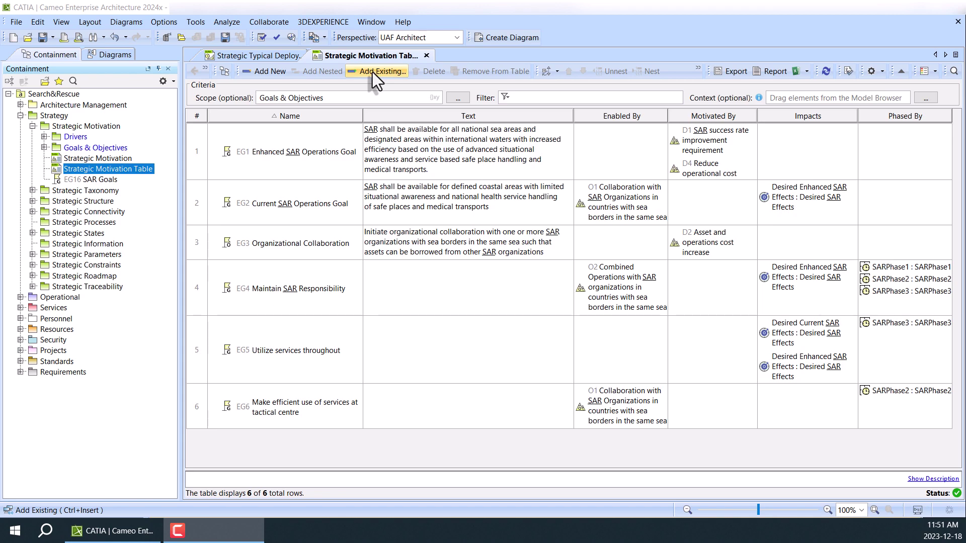
{"action": "left_click", "coordinate": [373, 71]}
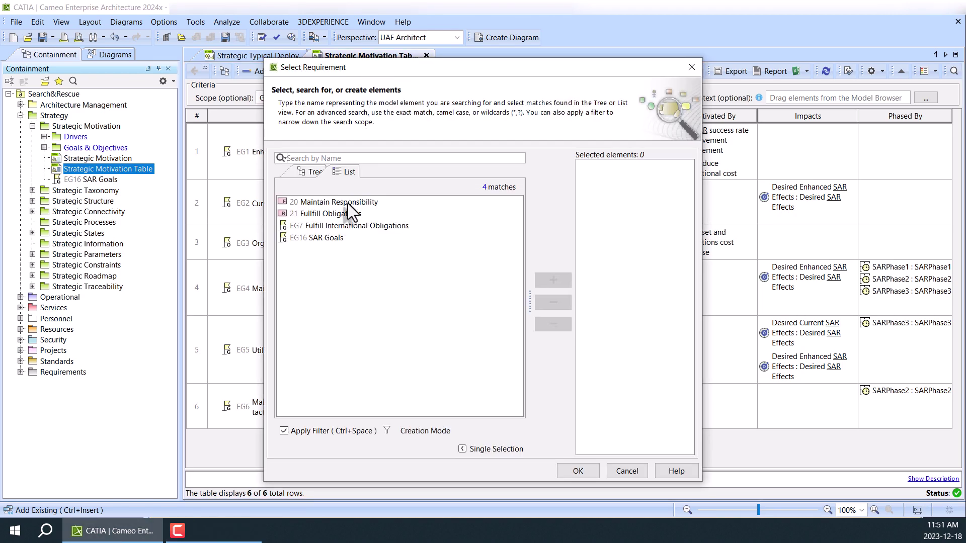
{"action": "left_click", "coordinate": [351, 206]}
{"action": "left_click", "coordinate": [349, 216], "text": "ctrl"}
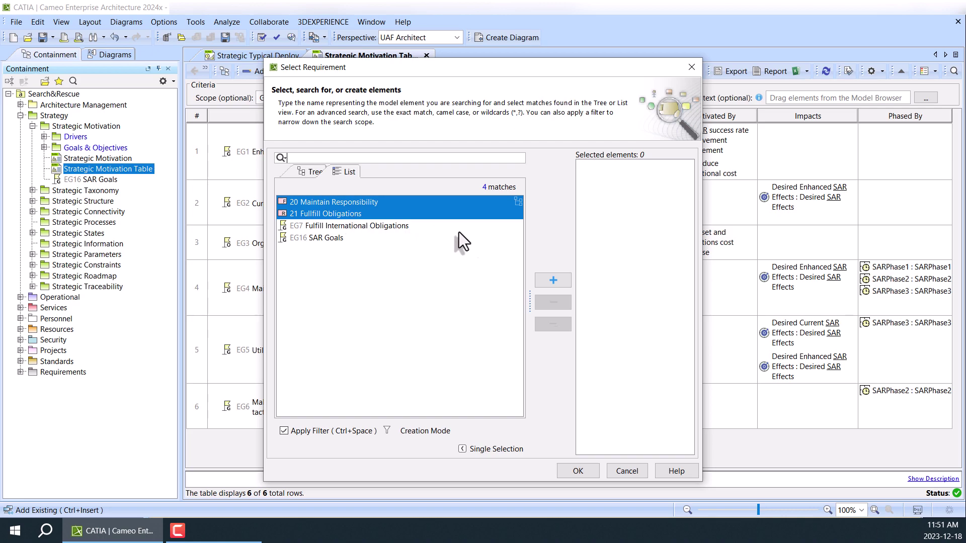
{"action": "left_click", "coordinate": [553, 280]}
{"action": "left_click", "coordinate": [581, 472]}
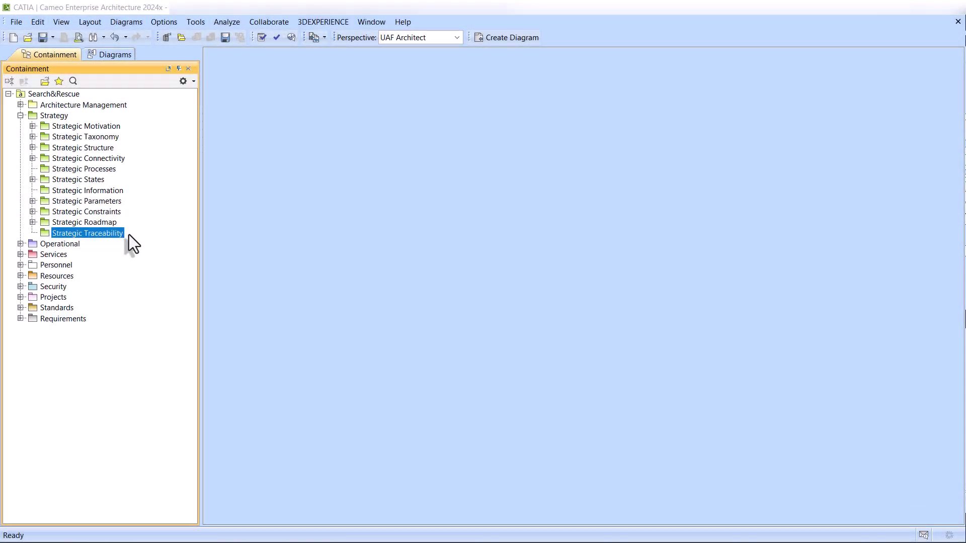
Create an Impact Matrix under Strategic Traceability scoped to the Strategy package
{"action": "right_click", "coordinate": [106, 232]}
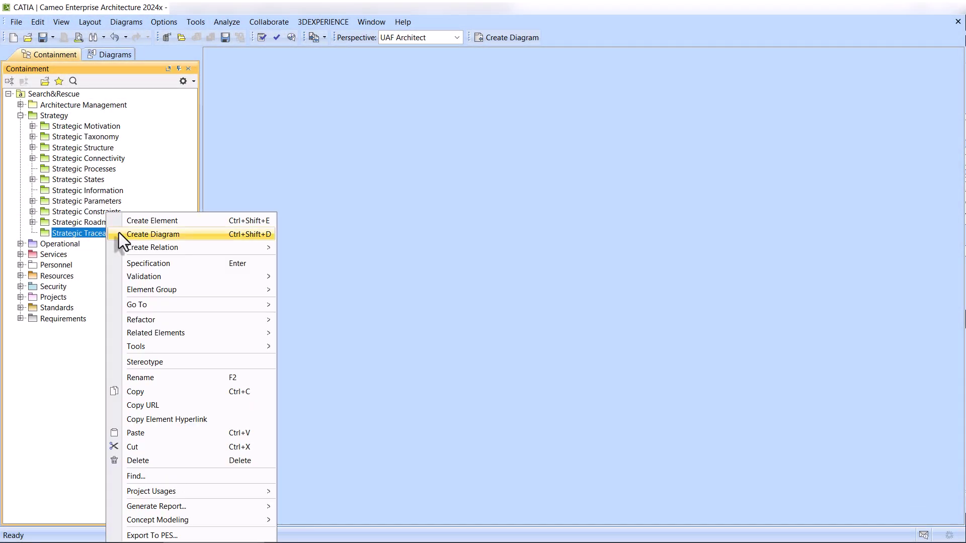
{"action": "left_click", "coordinate": [119, 233]}
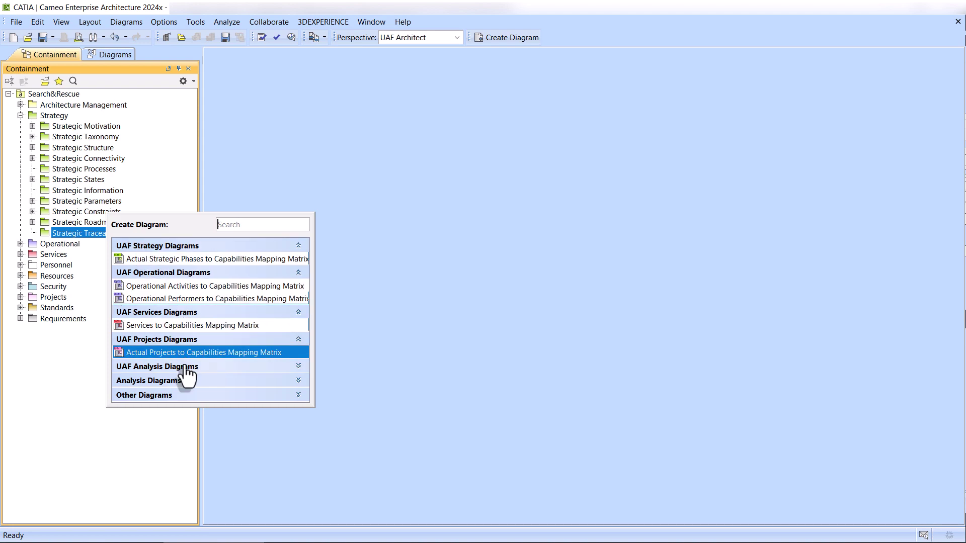
{"action": "left_click", "coordinate": [185, 368]}
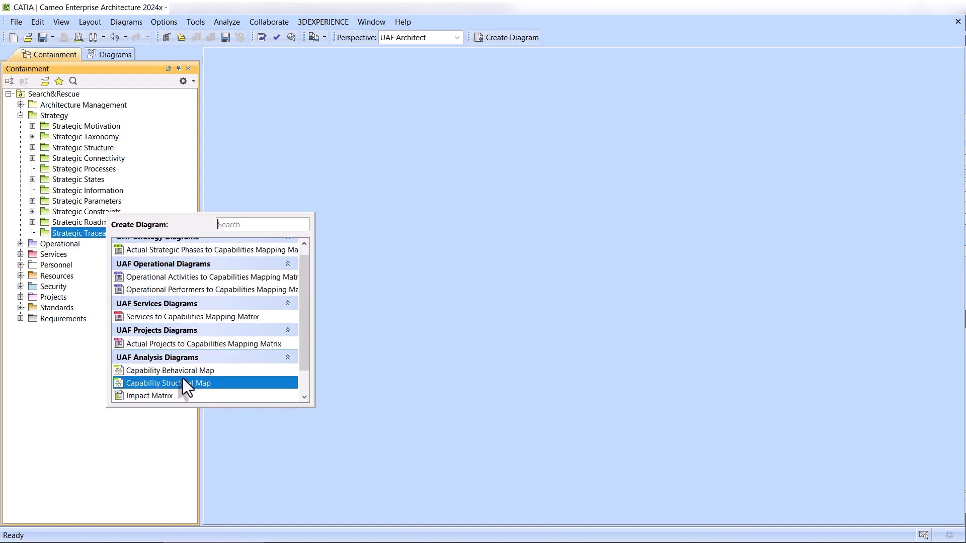
{"action": "left_click", "coordinate": [177, 395]}
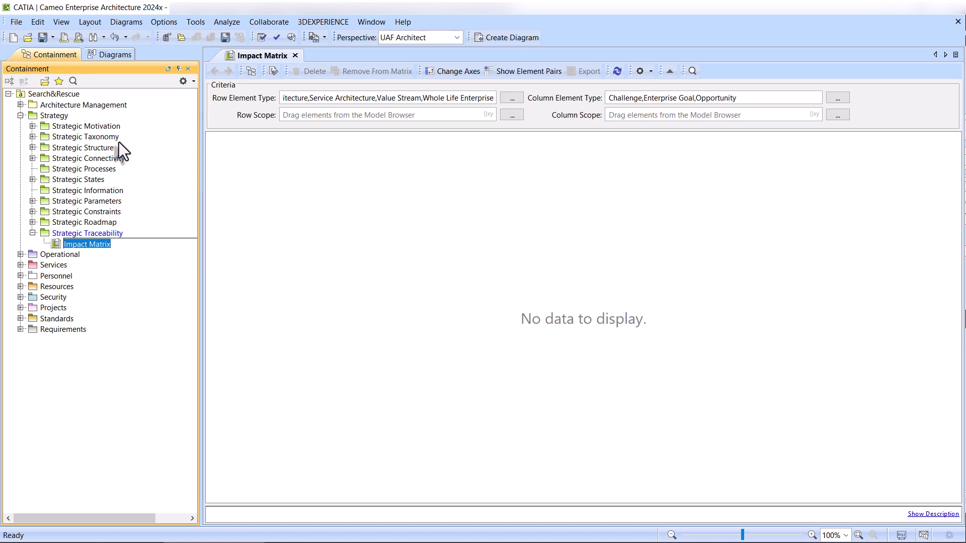
{"action": "left_click_drag", "start_coordinate": [59, 115], "coordinate": [292, 115]}
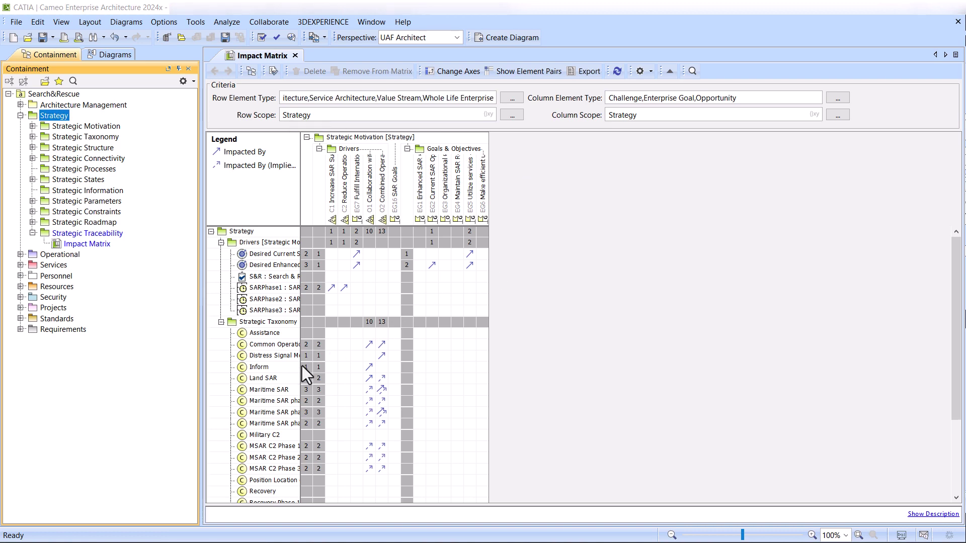
Create Impacted By links from Desired Enhanced to EG4 and from SARPhase2 to C2
{"action": "right_click", "coordinate": [455, 264]}
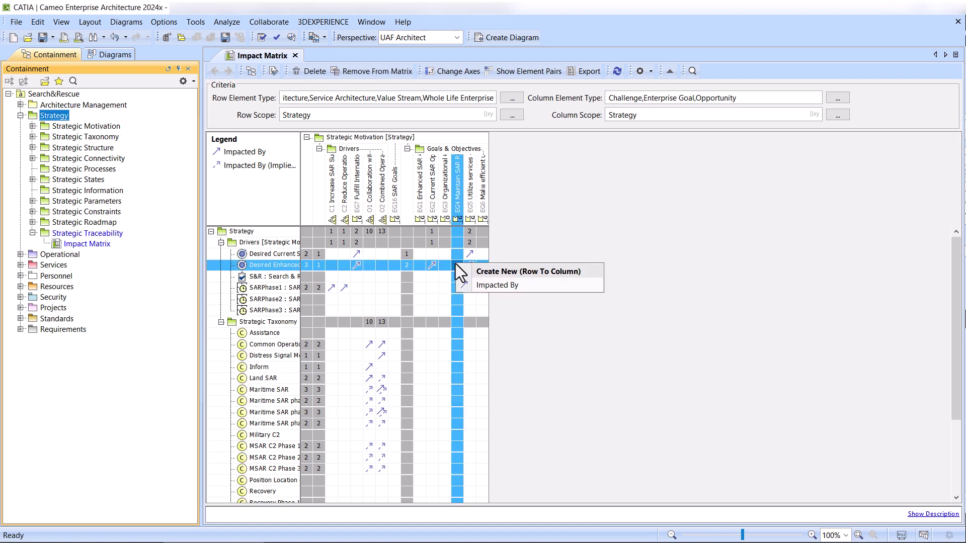
{"action": "left_click", "coordinate": [492, 285]}
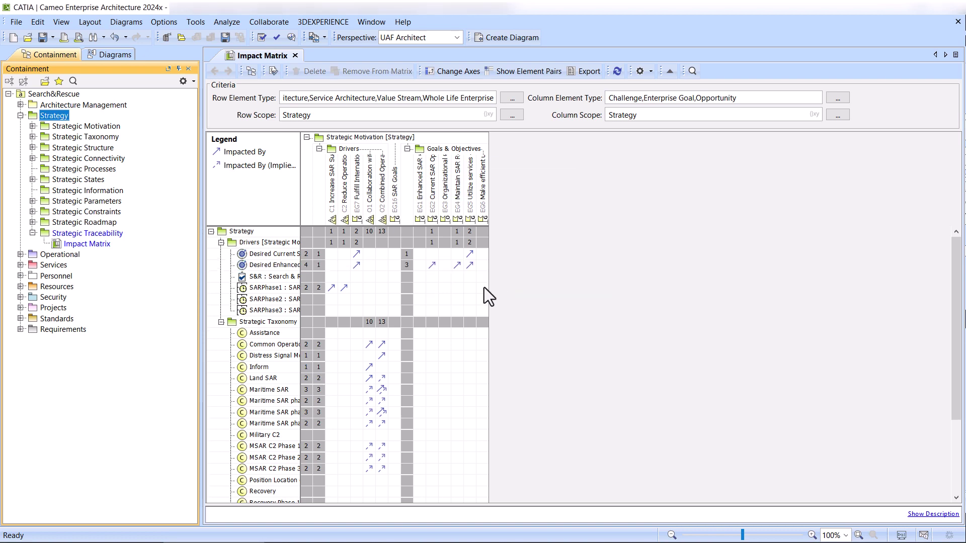
{"action": "double_click", "coordinate": [343, 300]}
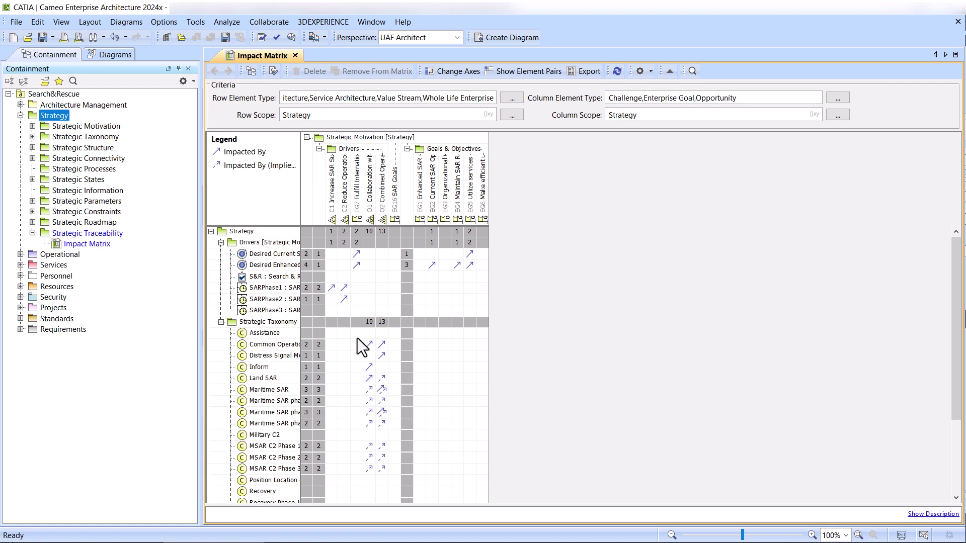
{"action": "right_click", "coordinate": [385, 362]}
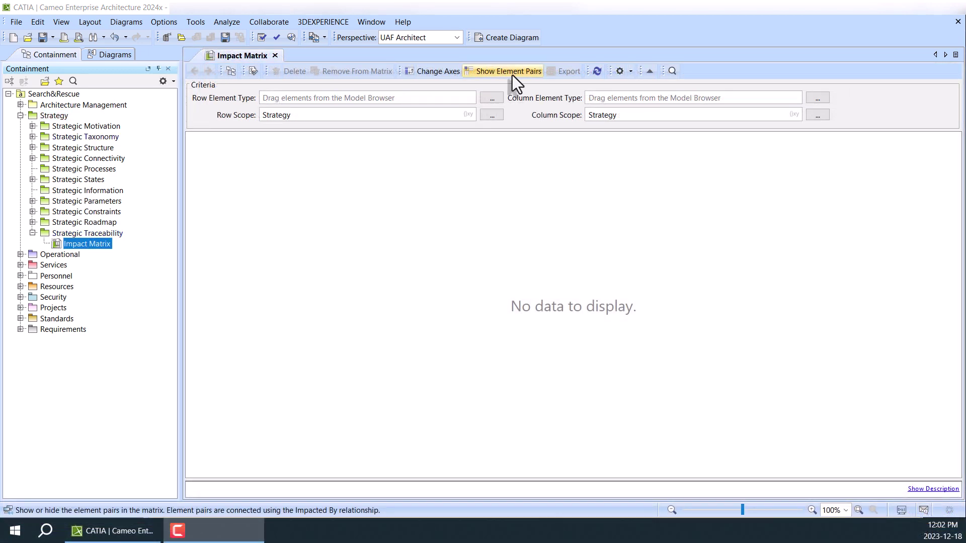
Show Actual Outcome, Enterprise Goal and all other element pairs, then refresh the outdated matrix
{"action": "left_click", "coordinate": [512, 75]}
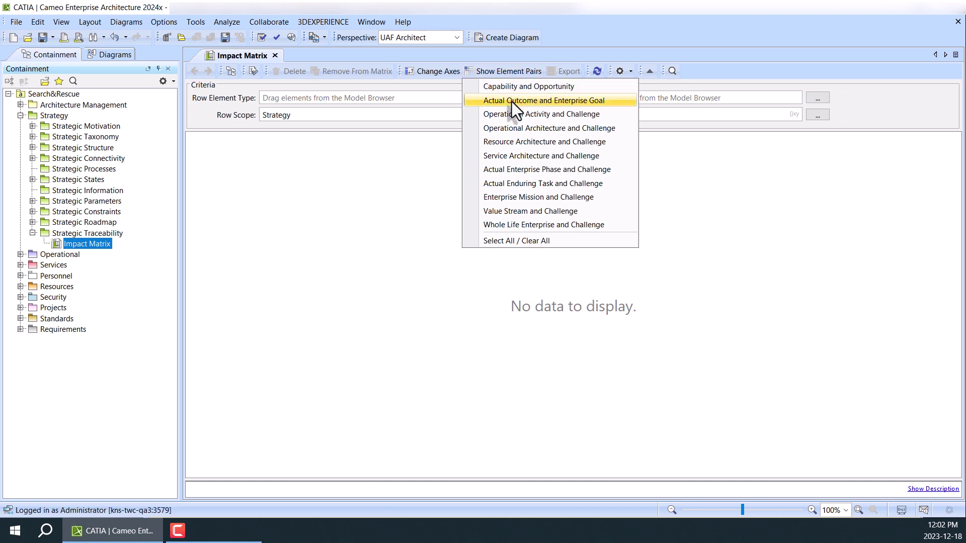
{"action": "left_click", "coordinate": [472, 102]}
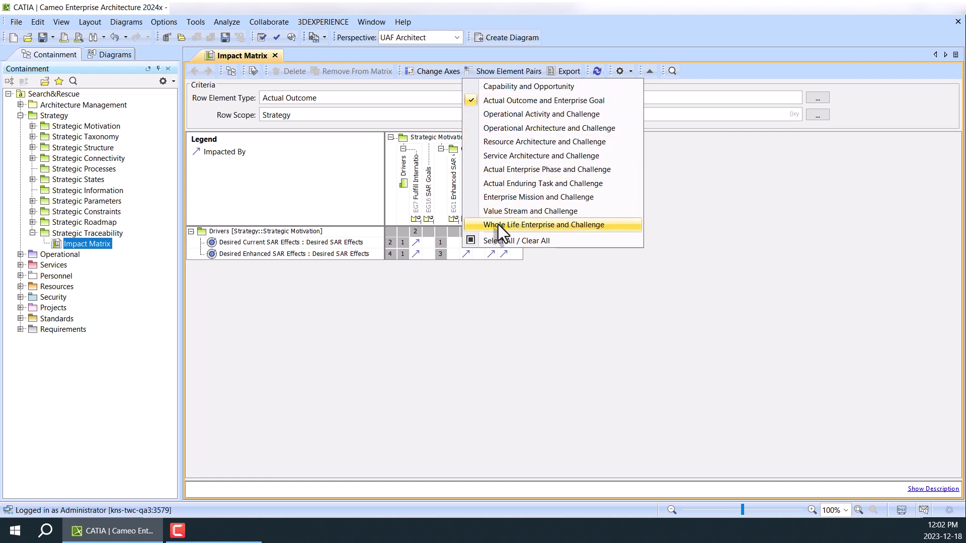
{"action": "left_click", "coordinate": [497, 238]}
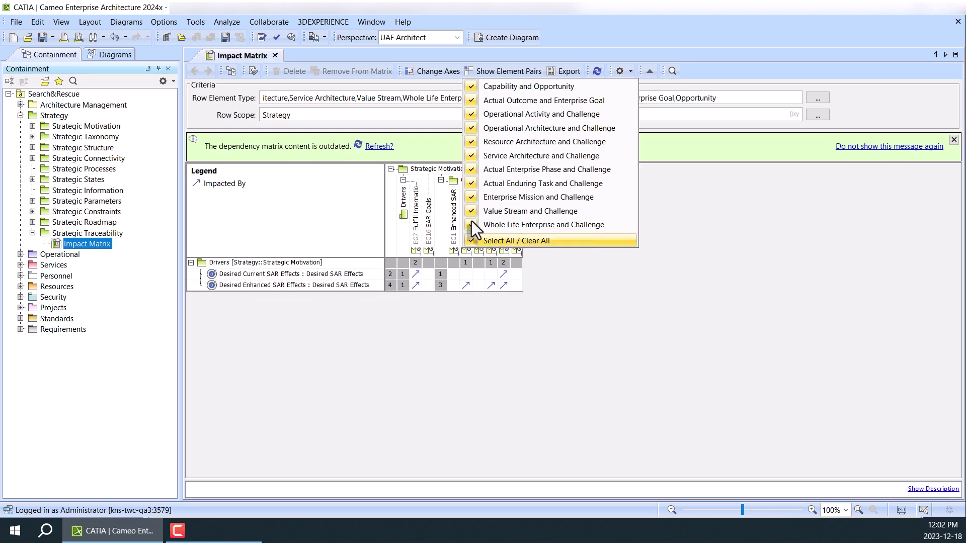
{"action": "left_click", "coordinate": [379, 147]}
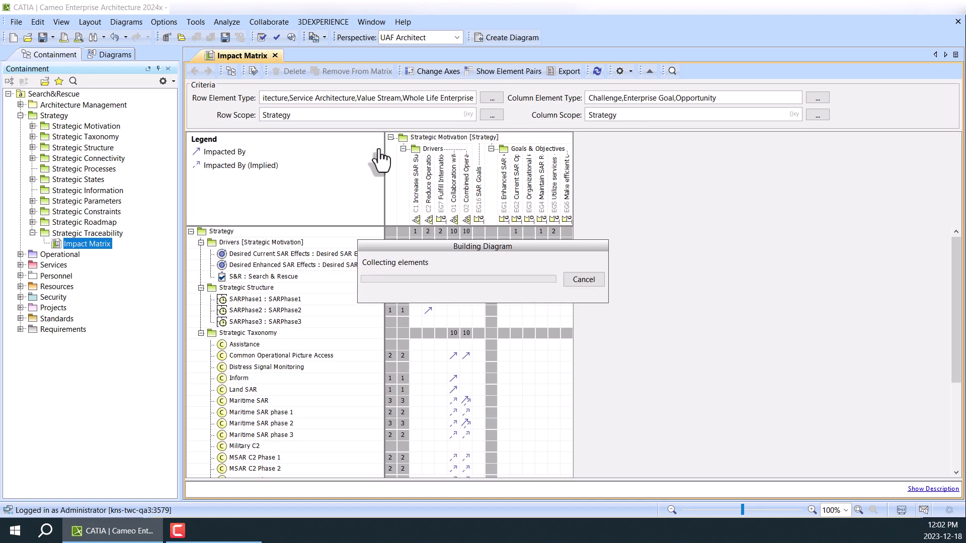